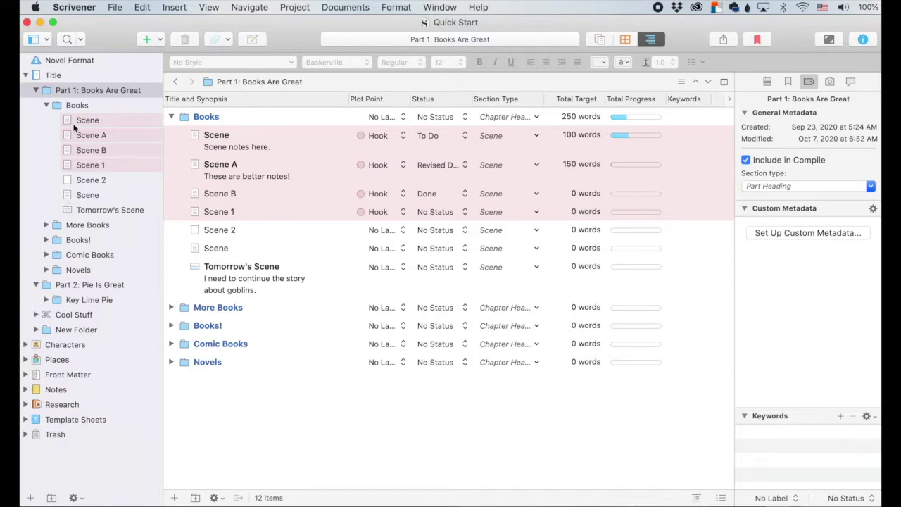
Show Part 1's scenes as one continuous Scrivenings text and scroll through it.
{"action": "left_click", "coordinate": [595, 39]}
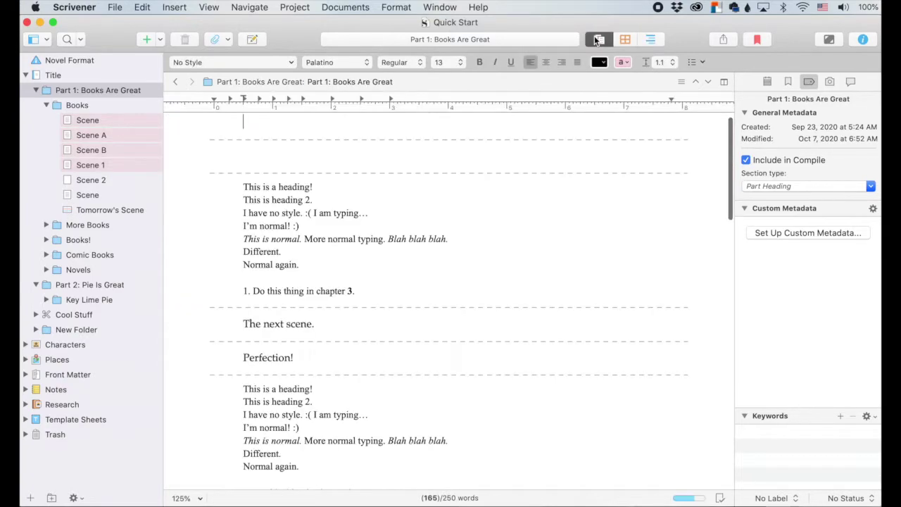
{"action": "scroll", "coordinate": [444, 298], "scroll_direction": "up", "scroll_amount": 1}
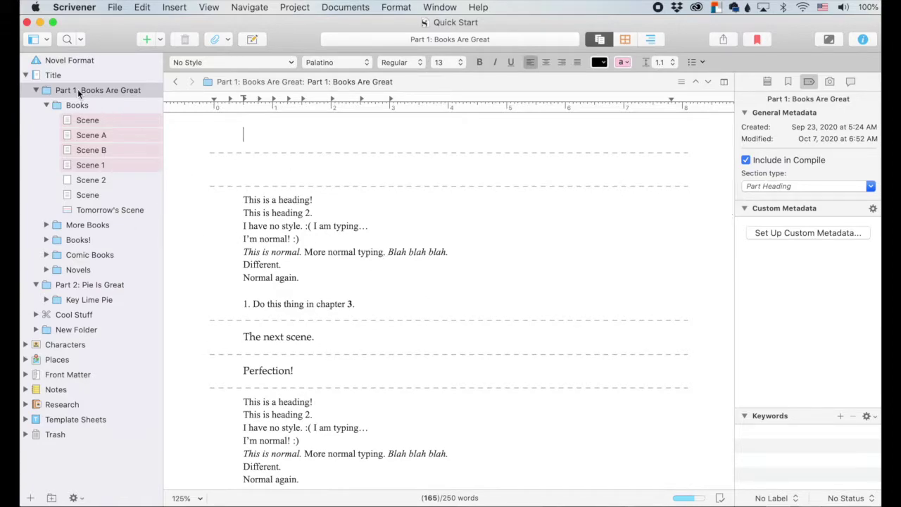
{"action": "scroll", "coordinate": [408, 172], "scroll_direction": "down", "scroll_amount": 10}
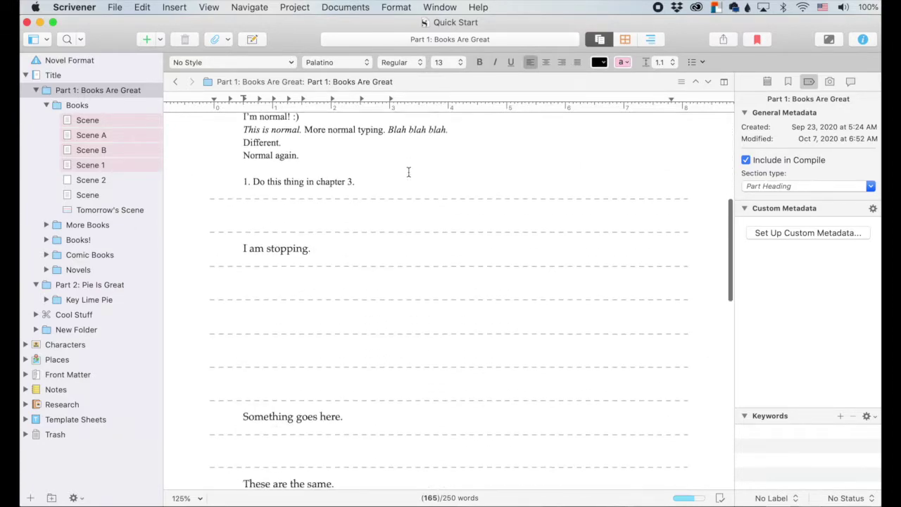
{"action": "scroll", "coordinate": [409, 172], "scroll_direction": "down", "scroll_amount": 15}
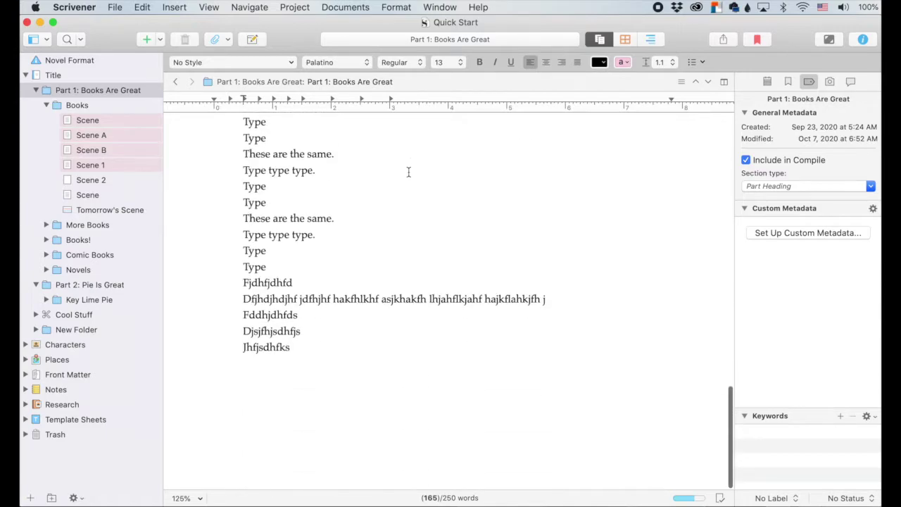
{"action": "scroll", "coordinate": [409, 173], "scroll_direction": "up", "scroll_amount": 5}
{"action": "scroll", "coordinate": [408, 173], "scroll_direction": "up", "scroll_amount": 15}
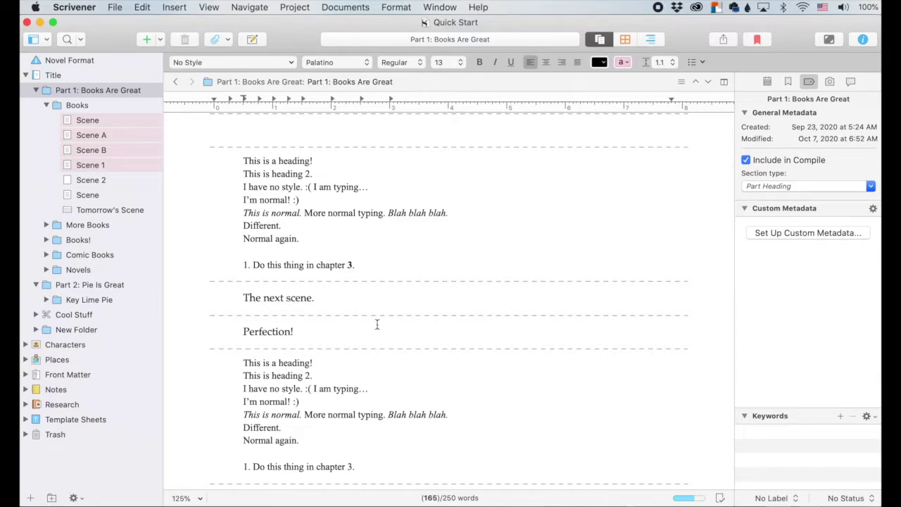
View Part 1's contents as corkboard index cards, then return to the outline.
{"action": "left_click", "coordinate": [625, 39]}
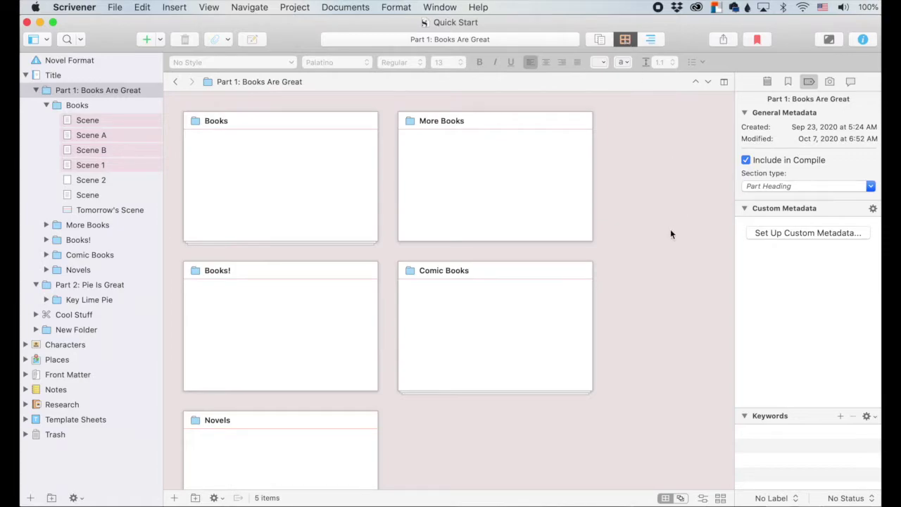
{"action": "scroll", "coordinate": [659, 230], "scroll_direction": "down", "scroll_amount": 3}
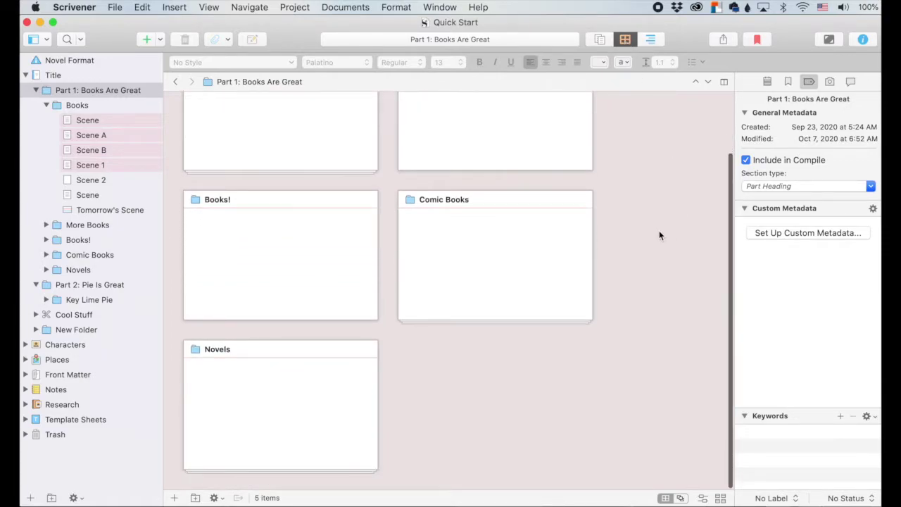
{"action": "scroll", "coordinate": [659, 230], "scroll_direction": "up", "scroll_amount": 3}
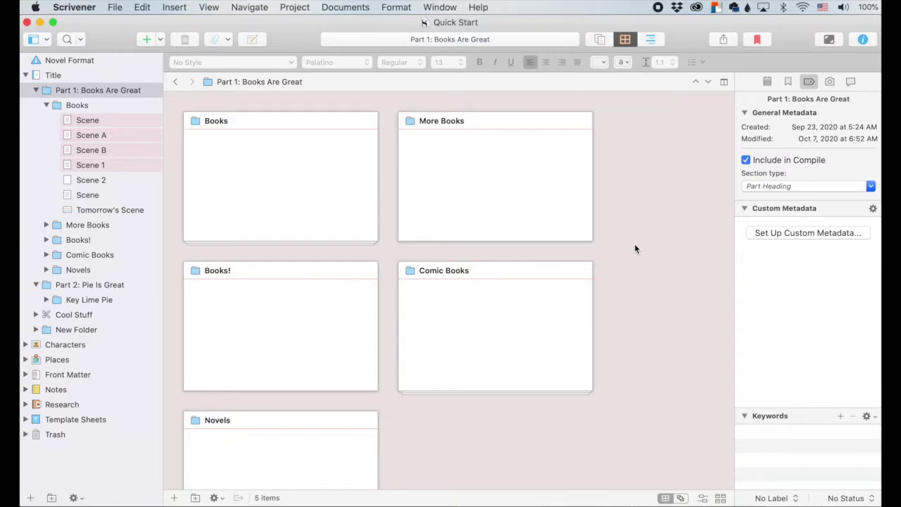
{"action": "left_click", "coordinate": [651, 42]}
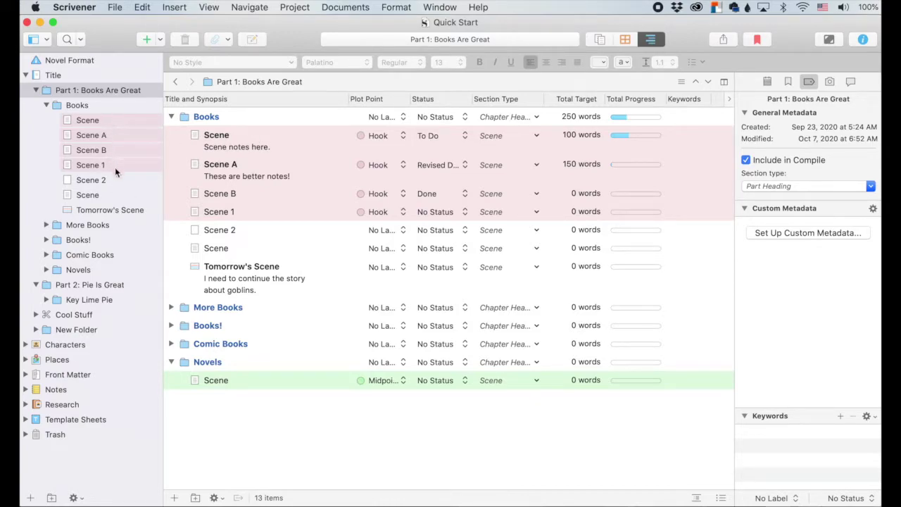
Look in the menu bar for where plot point colours are applied.
{"action": "left_click", "coordinate": [212, 10]}
{"action": "mouse_move", "coordinate": [247, 186]}
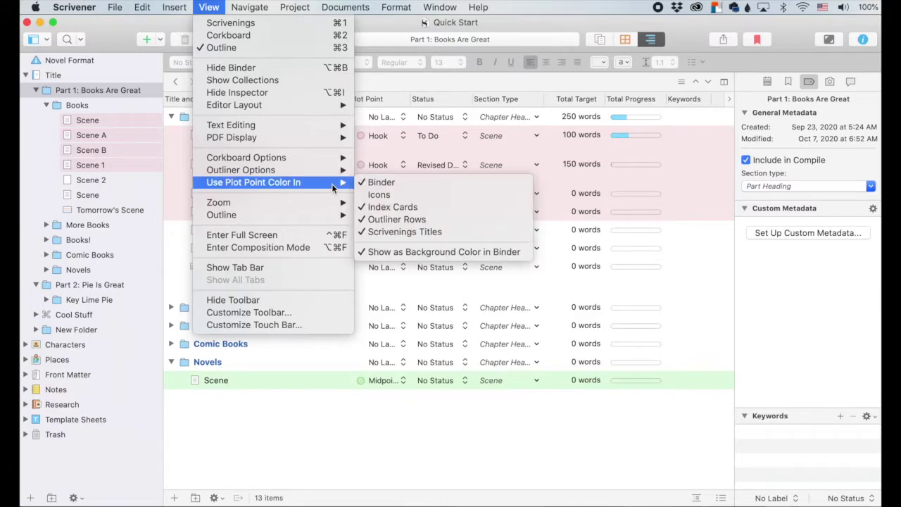
{"action": "left_click", "coordinate": [406, 219]}
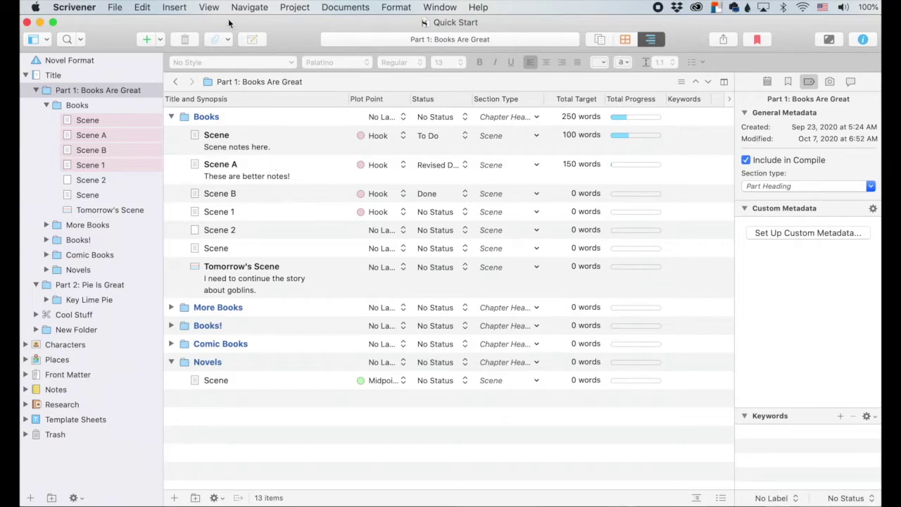
{"action": "left_click", "coordinate": [209, 8]}
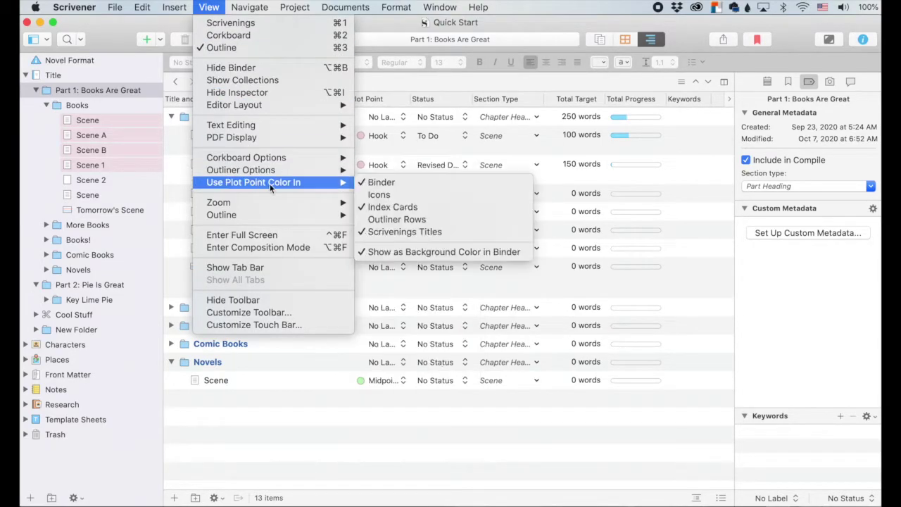
{"action": "left_click", "coordinate": [386, 219]}
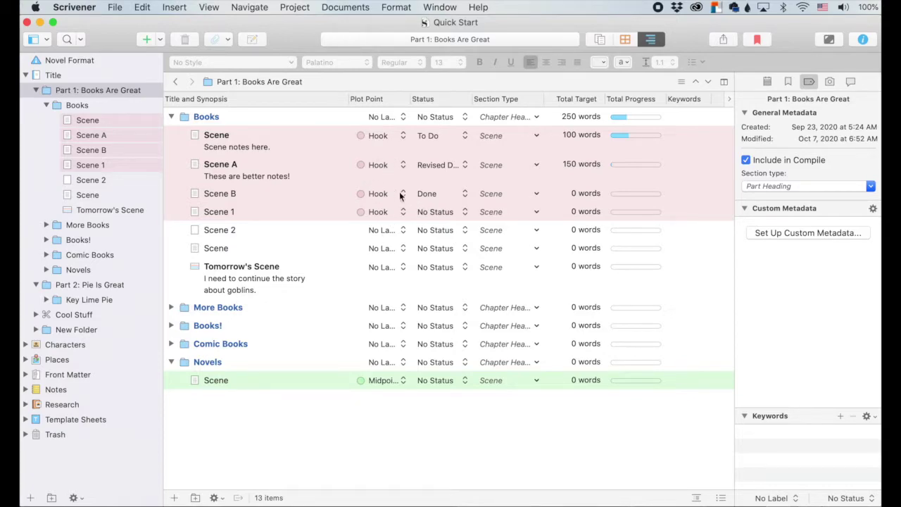
Set Scene 2's plot point to Pinch 1 and the following Scene's to Midpoint.
{"action": "left_click", "coordinate": [401, 230]}
{"action": "left_click", "coordinate": [394, 272]}
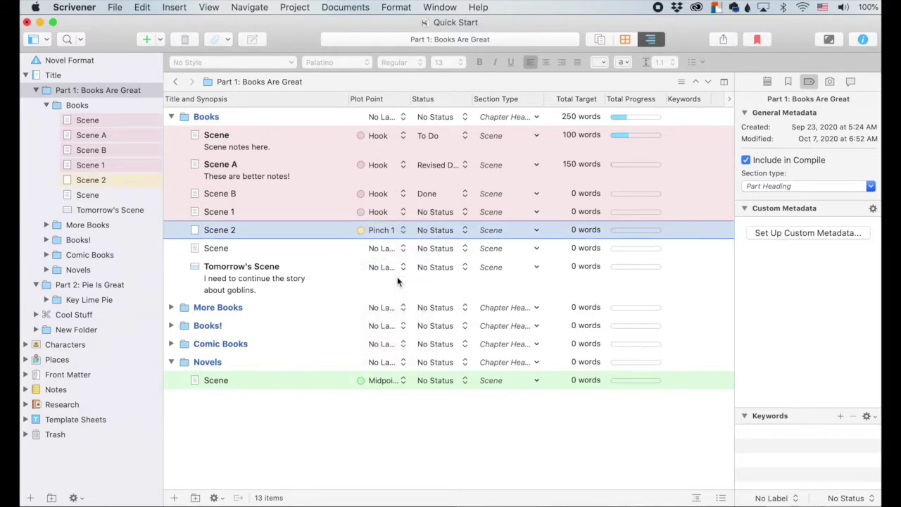
{"action": "left_click", "coordinate": [402, 248]}
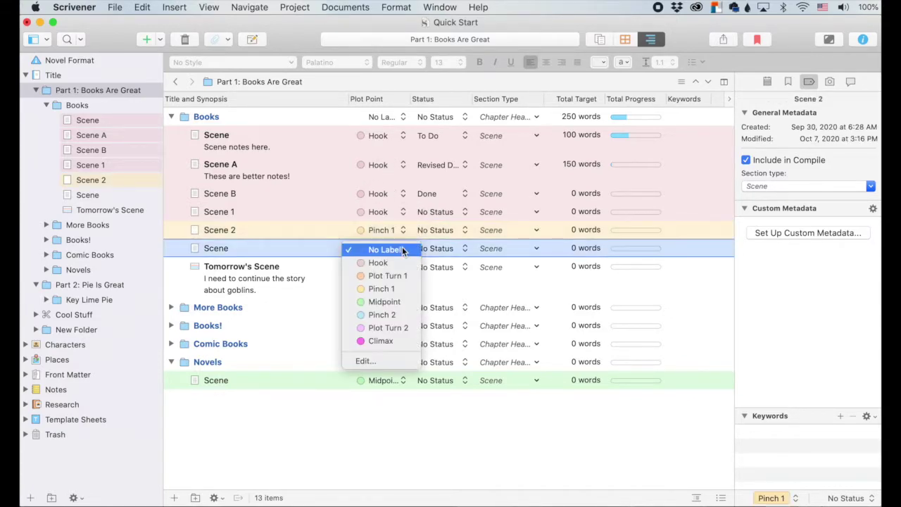
{"action": "left_click", "coordinate": [392, 302]}
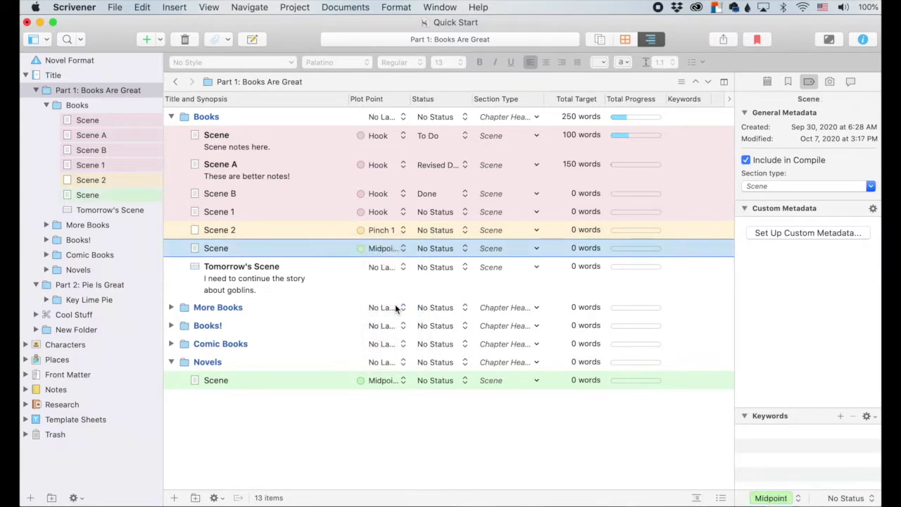
{"action": "left_click", "coordinate": [401, 263]}
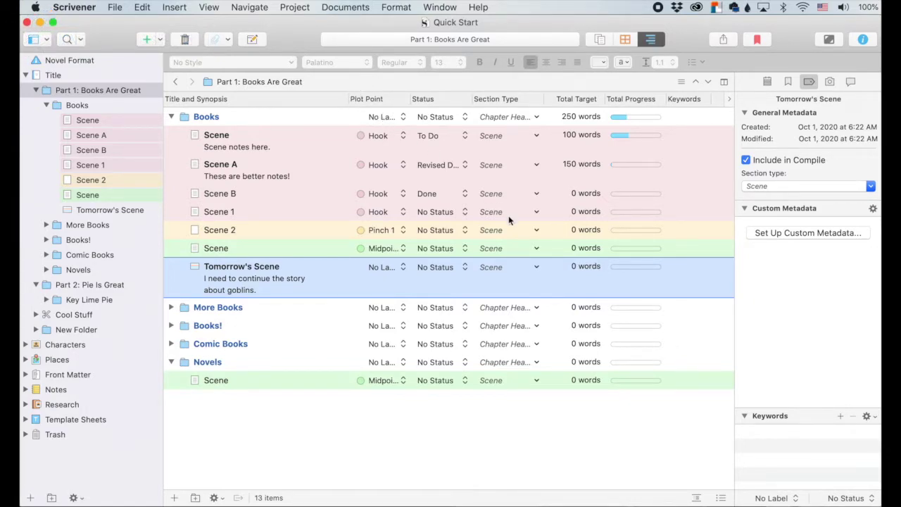
{"action": "left_click", "coordinate": [398, 135]}
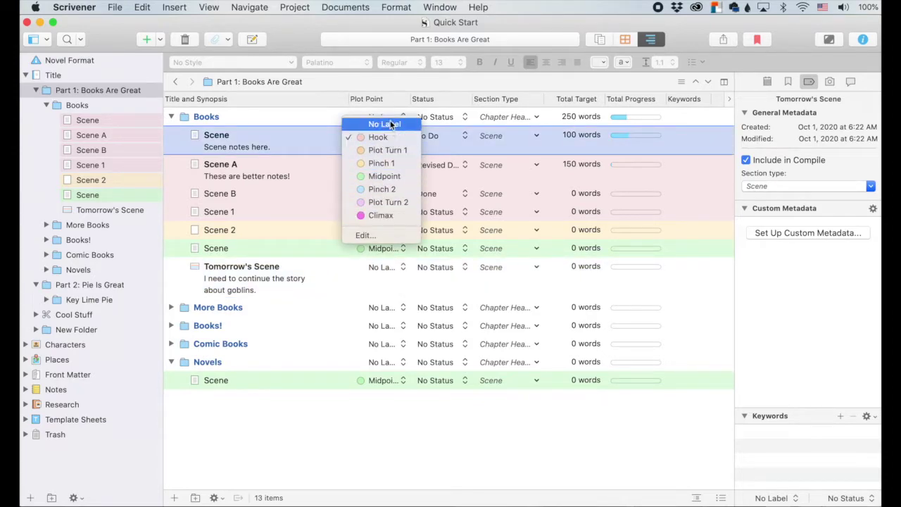
Give the More Books folder the To Do status in the outline.
{"action": "left_click", "coordinate": [382, 113]}
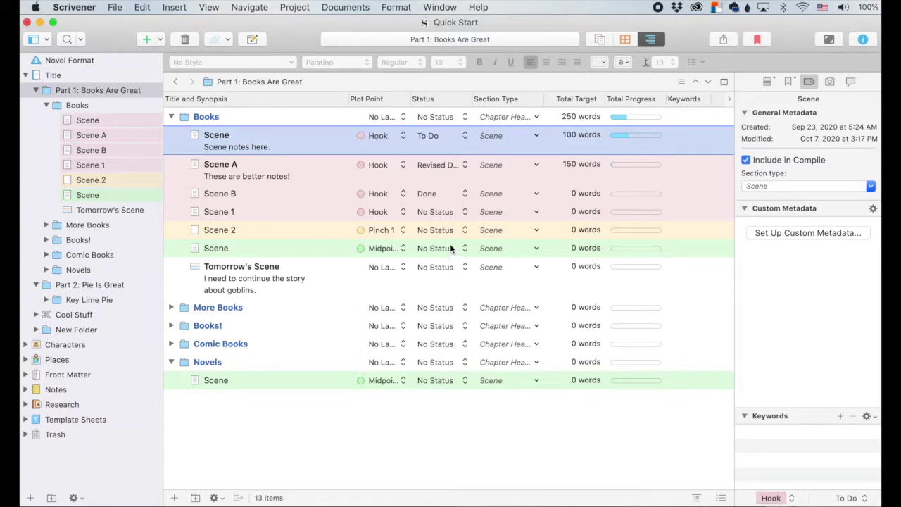
{"action": "left_click", "coordinate": [446, 310]}
{"action": "left_click", "coordinate": [444, 315]}
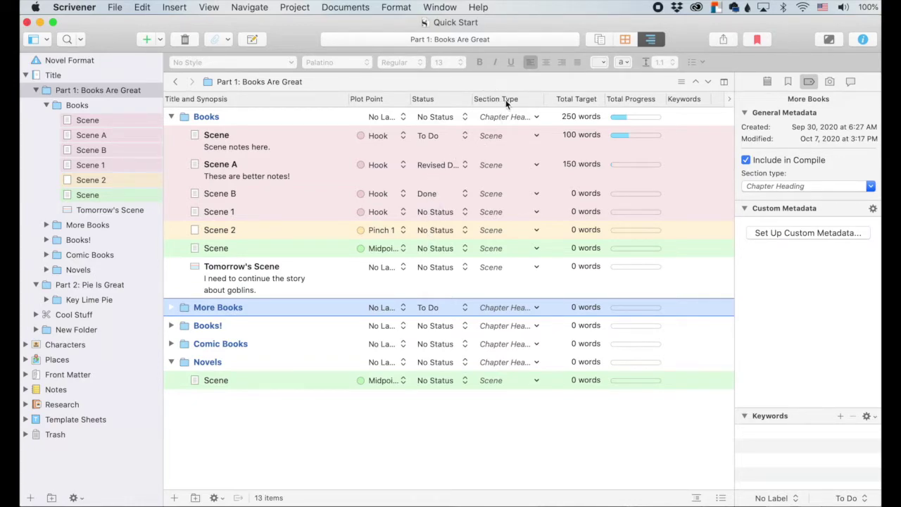
{"action": "left_click", "coordinate": [536, 136]}
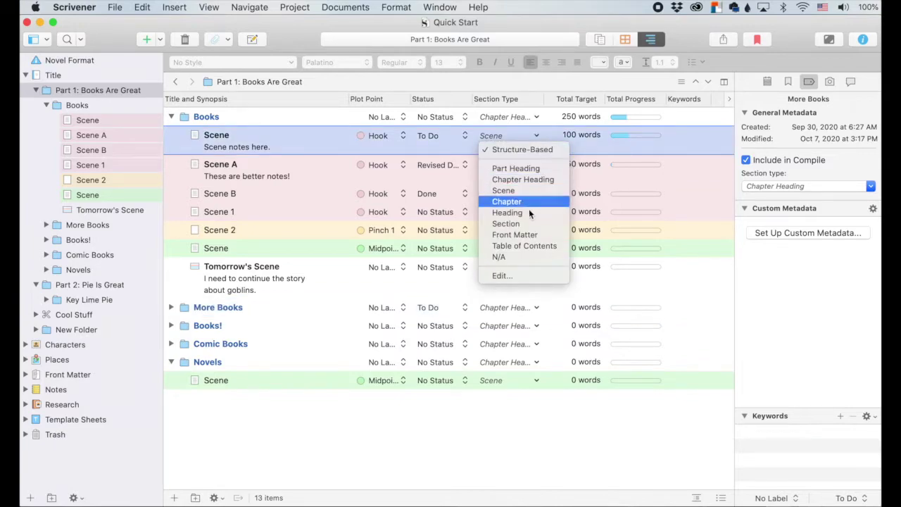
{"action": "left_click", "coordinate": [531, 134]}
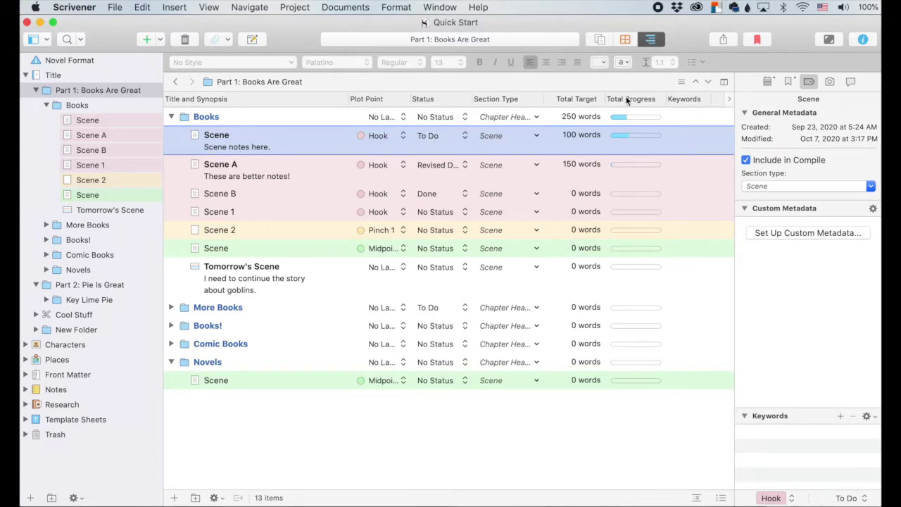
Show keywords as colour chips and add the Target and Progress outline columns.
{"action": "left_click", "coordinate": [729, 98]}
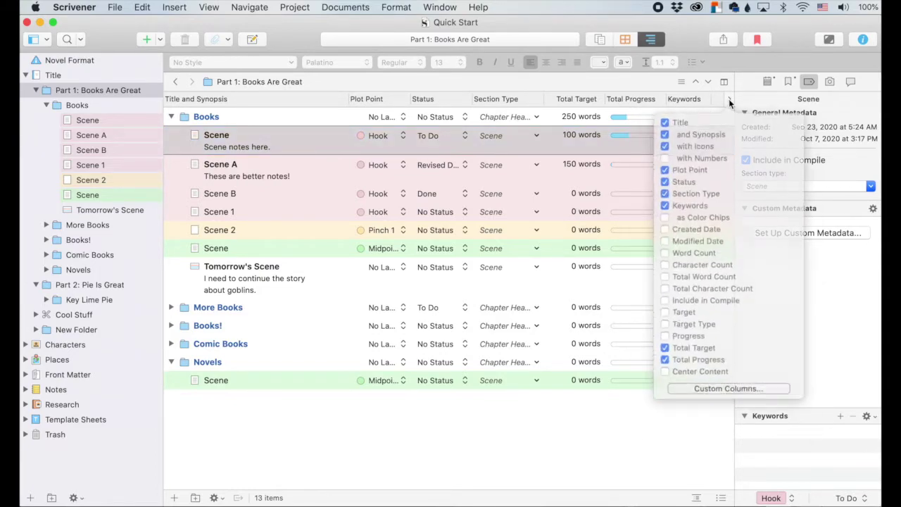
{"action": "left_click", "coordinate": [669, 211]}
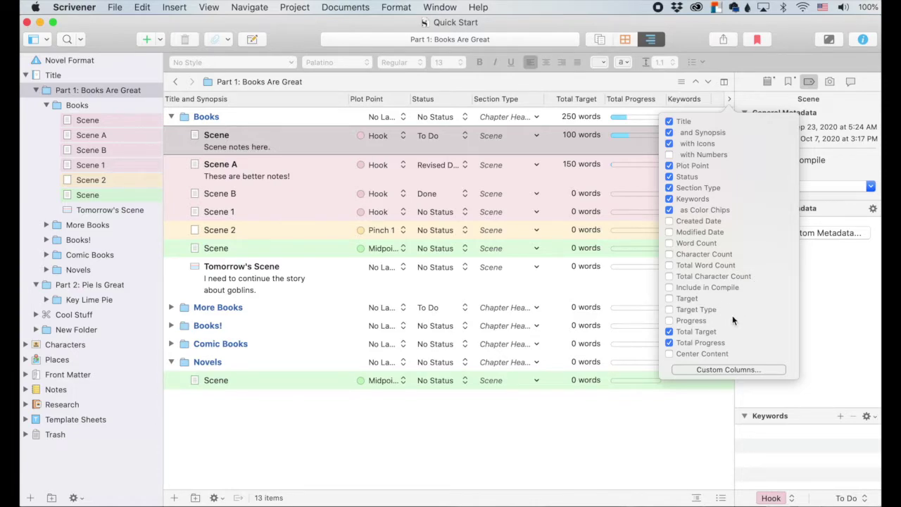
{"action": "left_click", "coordinate": [672, 300]}
{"action": "left_click", "coordinate": [669, 321]}
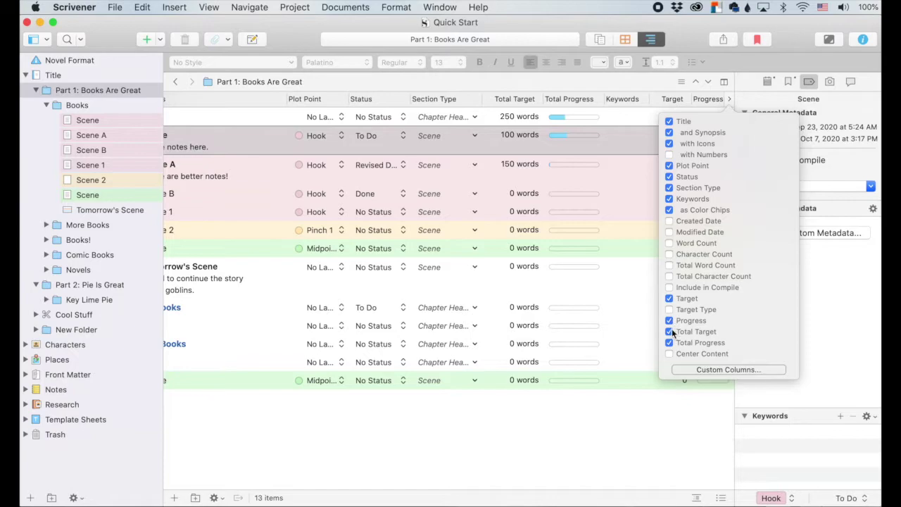
Hide the Keywords, Section Type, Plot Point and Status columns, keeping title icons.
{"action": "left_click", "coordinate": [669, 199]}
{"action": "left_click", "coordinate": [669, 187]}
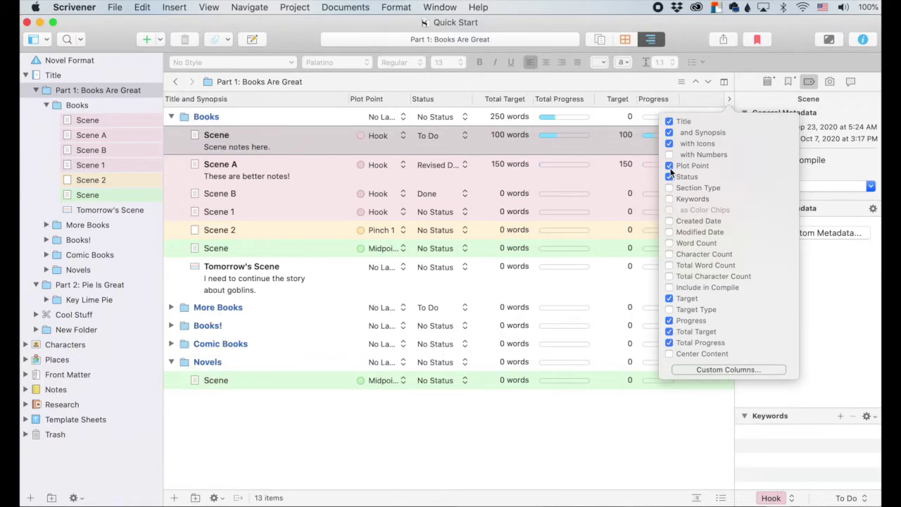
{"action": "left_click", "coordinate": [669, 165]}
{"action": "left_click", "coordinate": [669, 176]}
{"action": "left_click", "coordinate": [669, 144]}
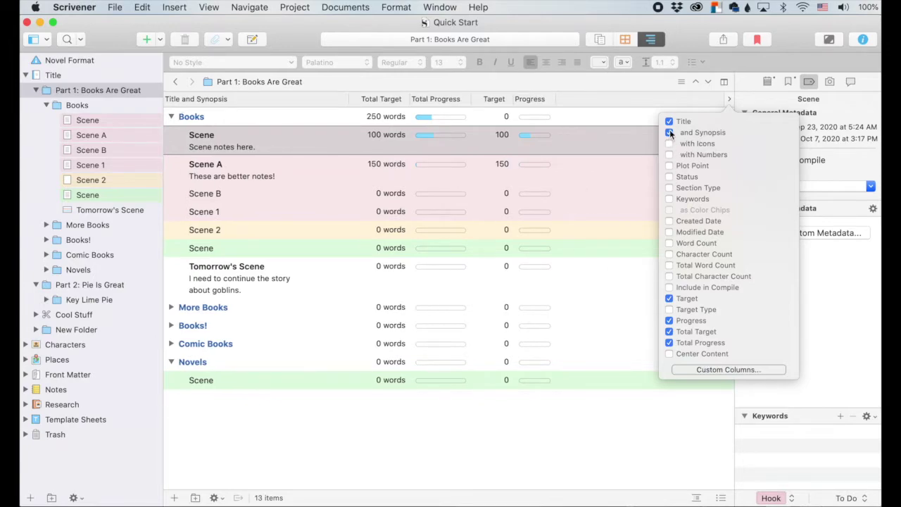
{"action": "left_click", "coordinate": [668, 144]}
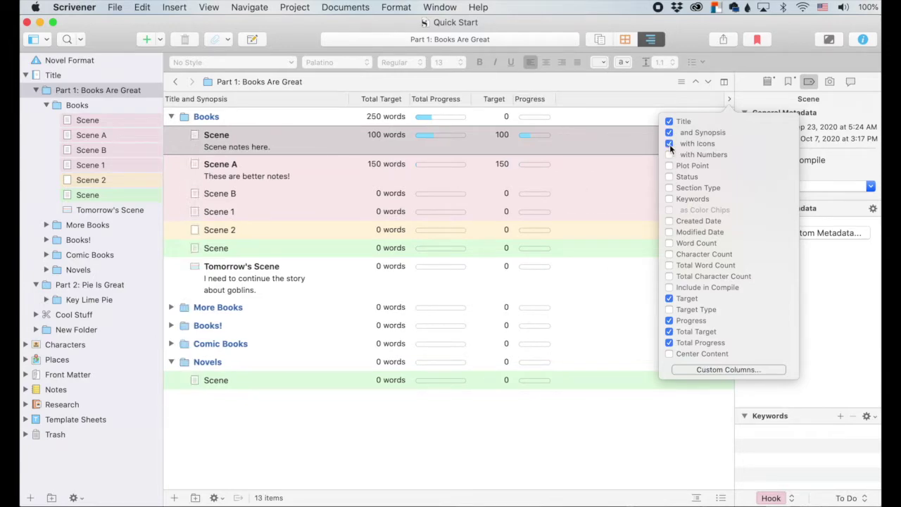
{"action": "left_click", "coordinate": [552, 454]}
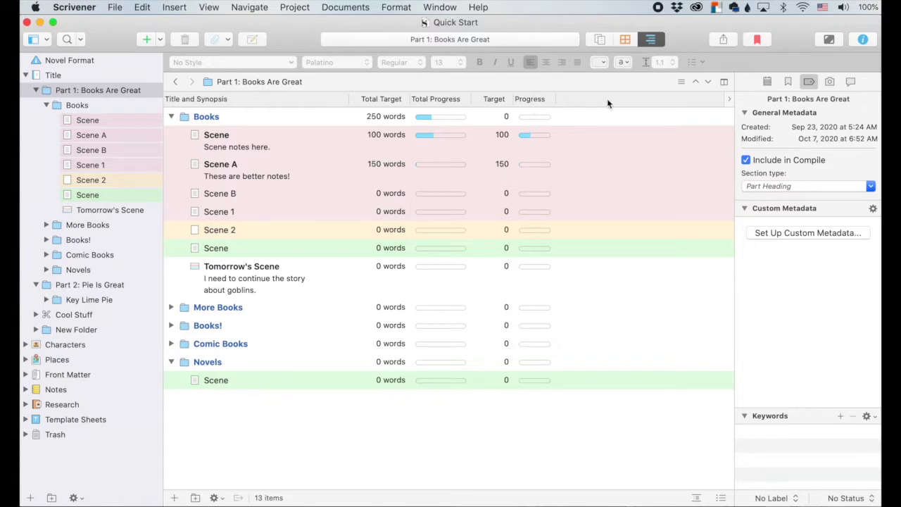
Split the editor and open the first Scene's text beside the Part 1 target outline.
{"action": "left_click", "coordinate": [724, 83]}
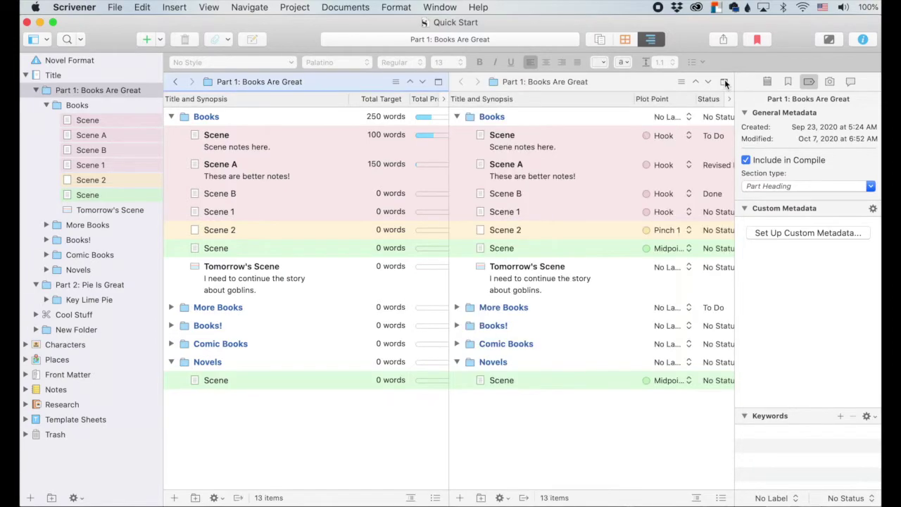
{"action": "scroll", "coordinate": [276, 237], "scroll_direction": "right", "scroll_amount": 5}
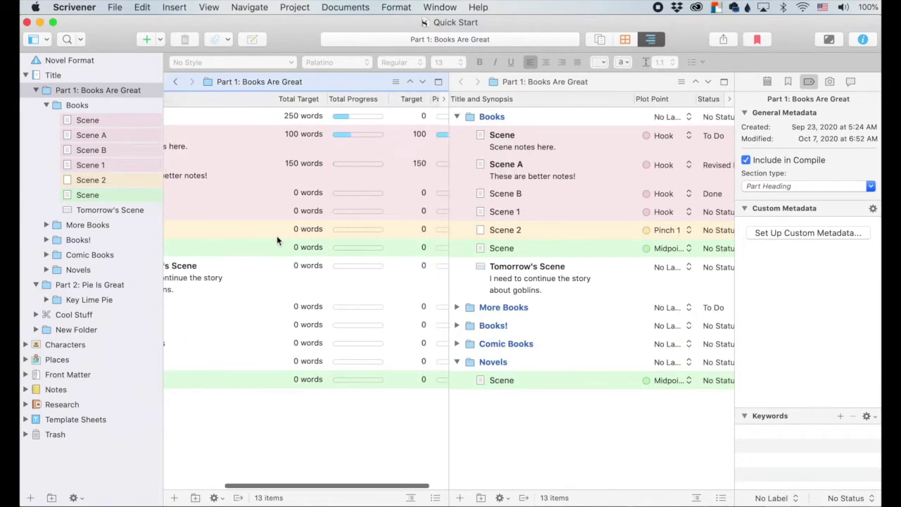
{"action": "left_click", "coordinate": [577, 125]}
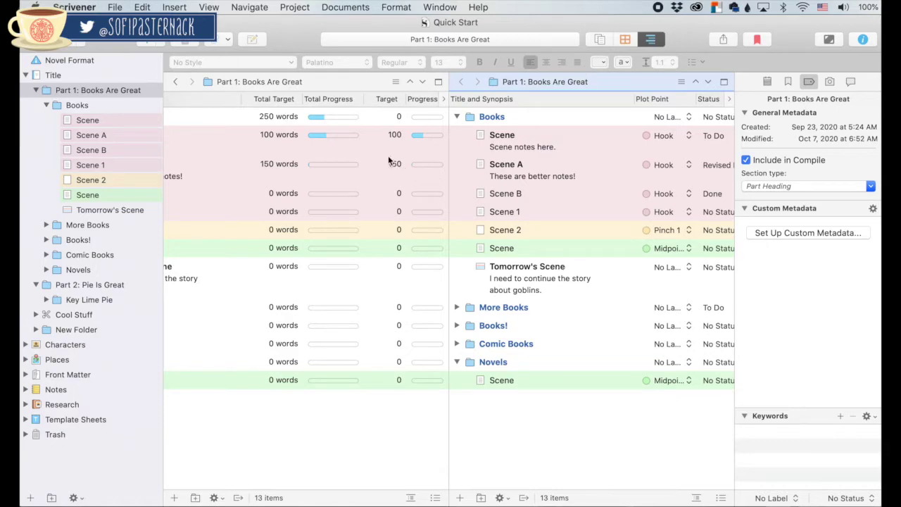
{"action": "left_click", "coordinate": [94, 121]}
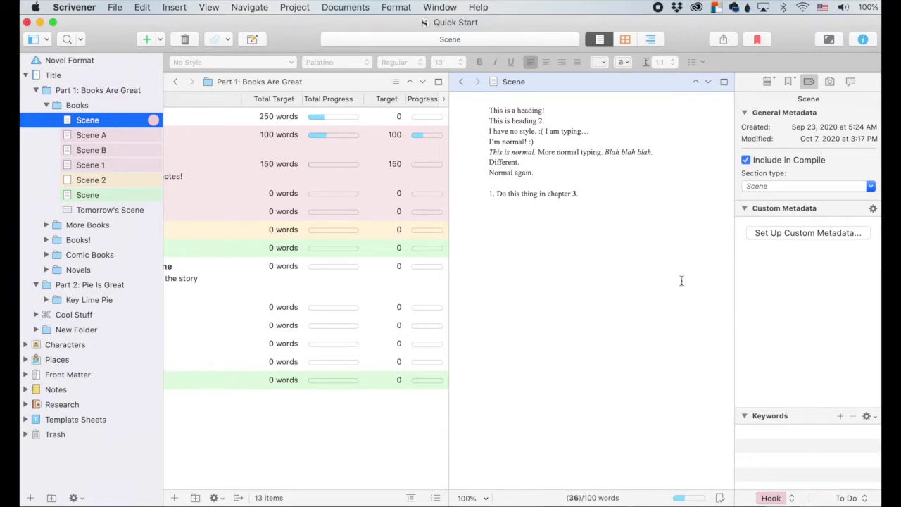
Confirm Scene's 100-word target, then bring up Scene B's document target settings.
{"action": "left_click", "coordinate": [689, 498]}
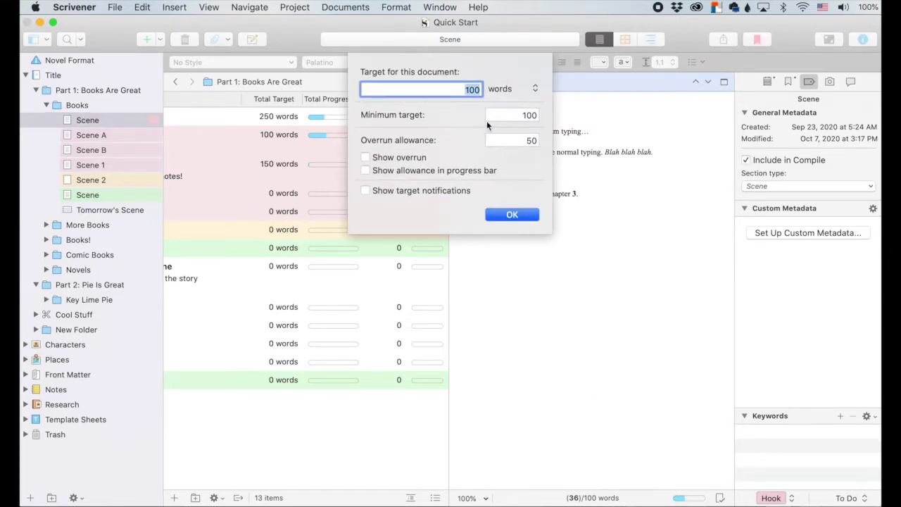
{"action": "left_click", "coordinate": [512, 214]}
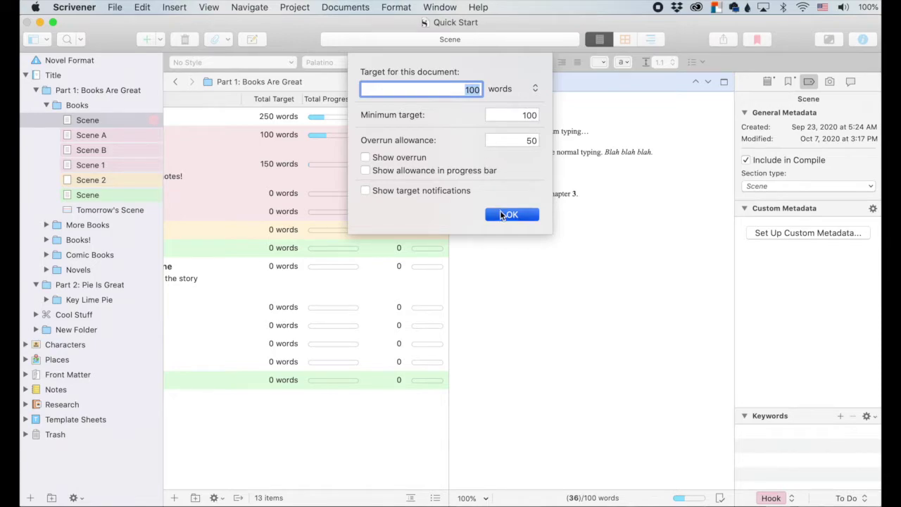
{"action": "left_click", "coordinate": [104, 150]}
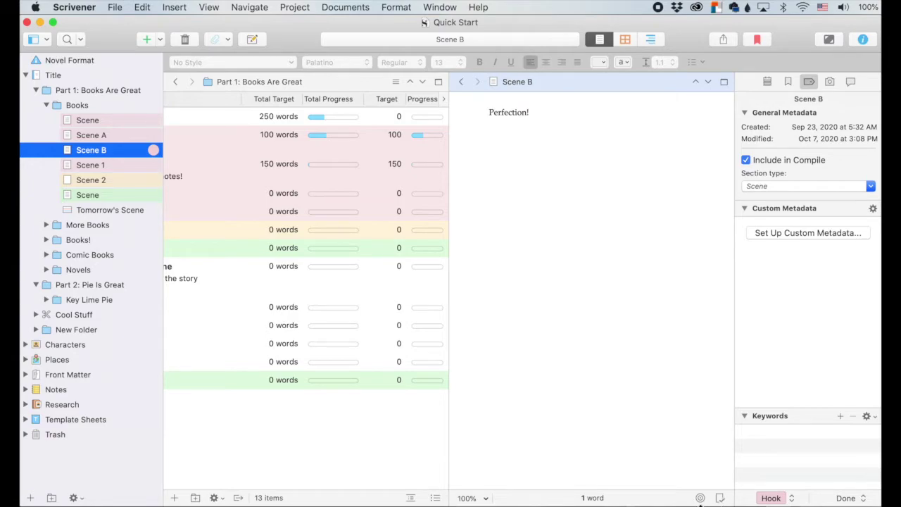
{"action": "left_click", "coordinate": [700, 498]}
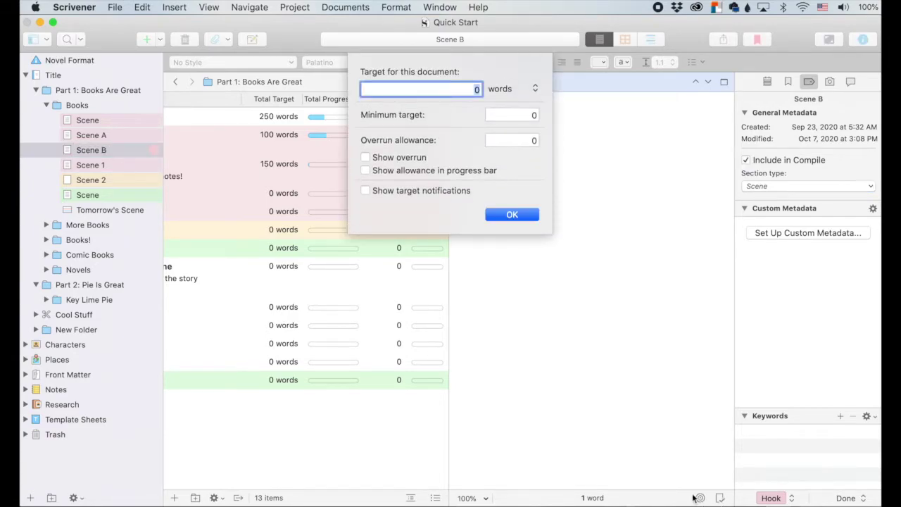
Set Scene B's target and minimum to 200 words with a 50-word overrun allowance.
{"action": "key", "text": "BackSpace"}
{"action": "type", "text": "200"}
{"action": "left_click", "coordinate": [533, 115]}
{"action": "key", "text": "BackSpace"}
{"action": "type", "text": "200"}
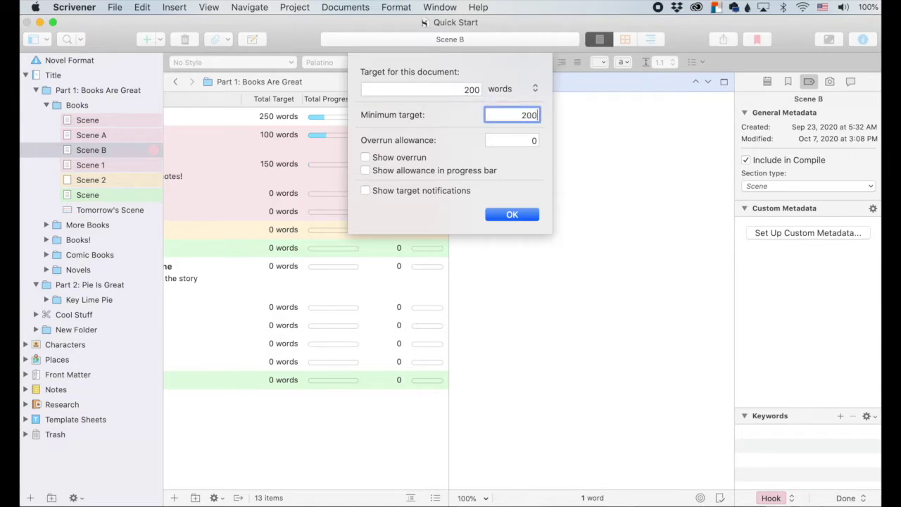
{"action": "left_click", "coordinate": [531, 140]}
{"action": "type", "text": "5"}
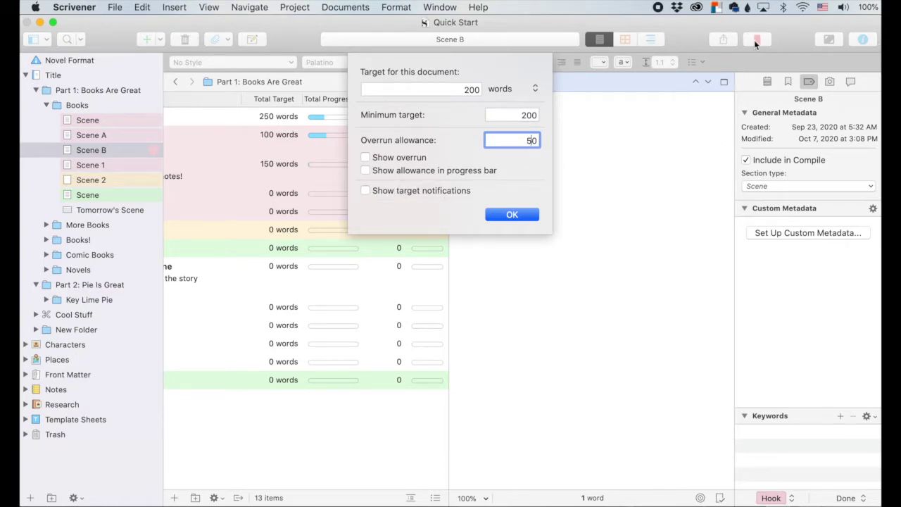
{"action": "left_click", "coordinate": [513, 214]}
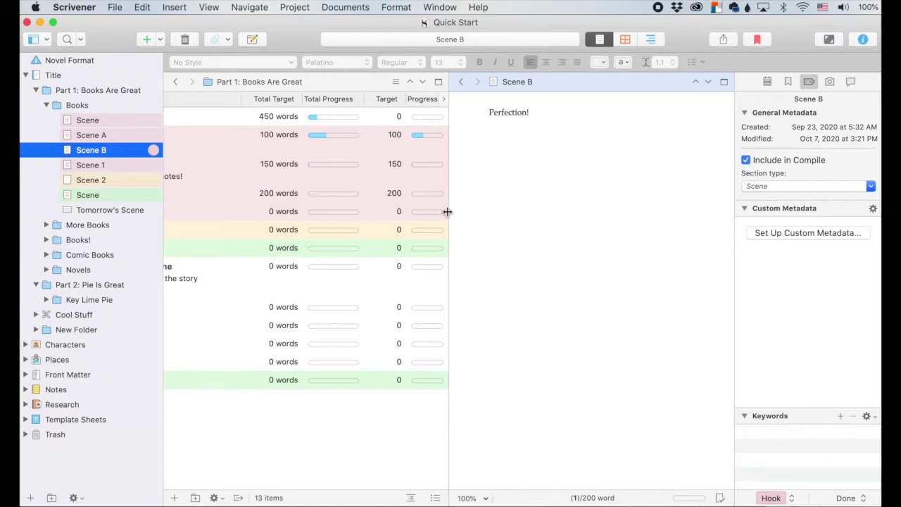
Widen the outline pane to show Books' 450 total: Scene 100, Scene A 150, Scene B 200.
{"action": "left_click_drag", "start_coordinate": [449, 211], "coordinate": [554, 211]}
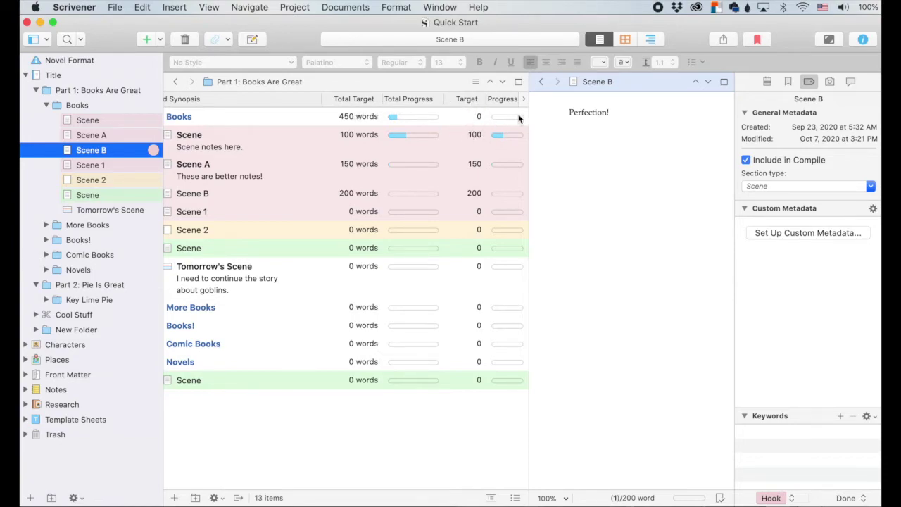
Select the Books folder in the binder to show its outline.
{"action": "left_click", "coordinate": [331, 116]}
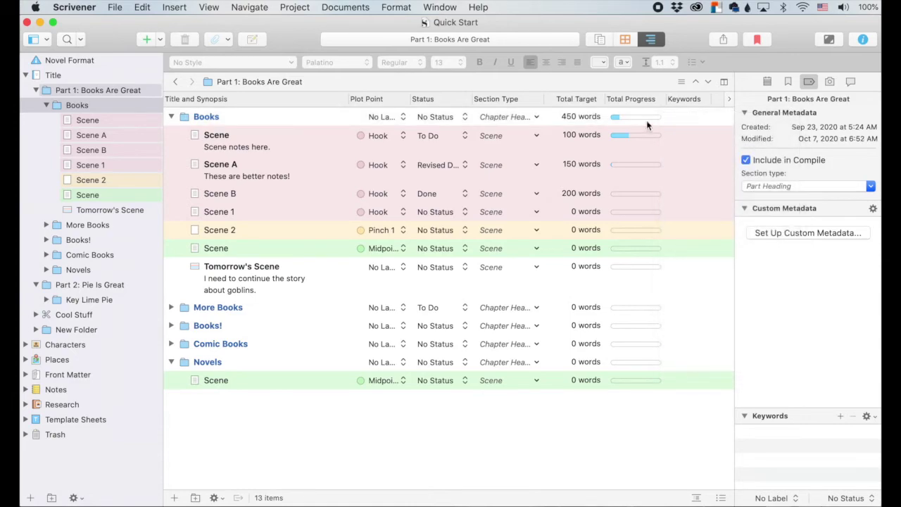
{"action": "left_click", "coordinate": [727, 102]}
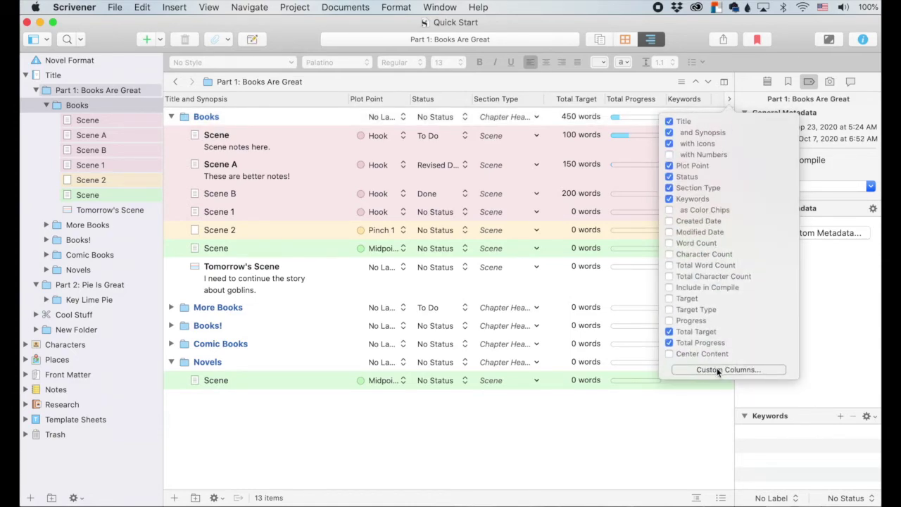
{"action": "left_click", "coordinate": [721, 370]}
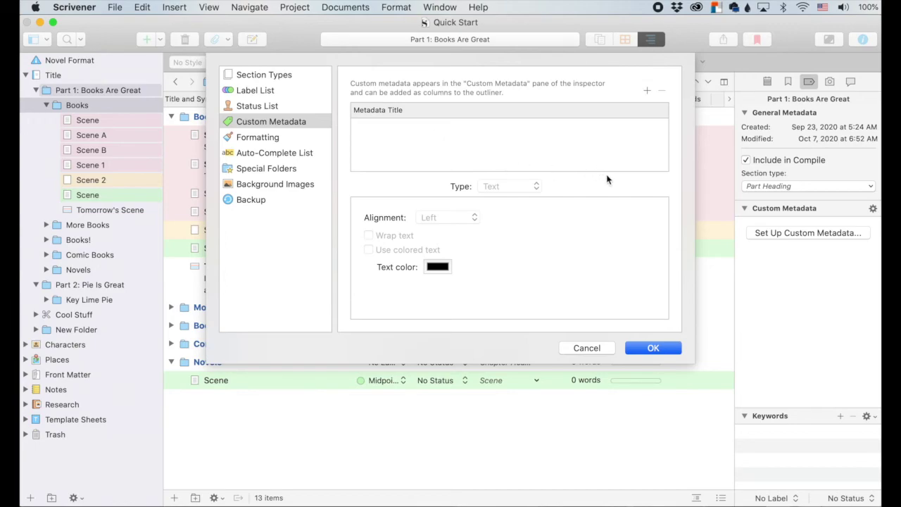
{"action": "left_click", "coordinate": [597, 347]}
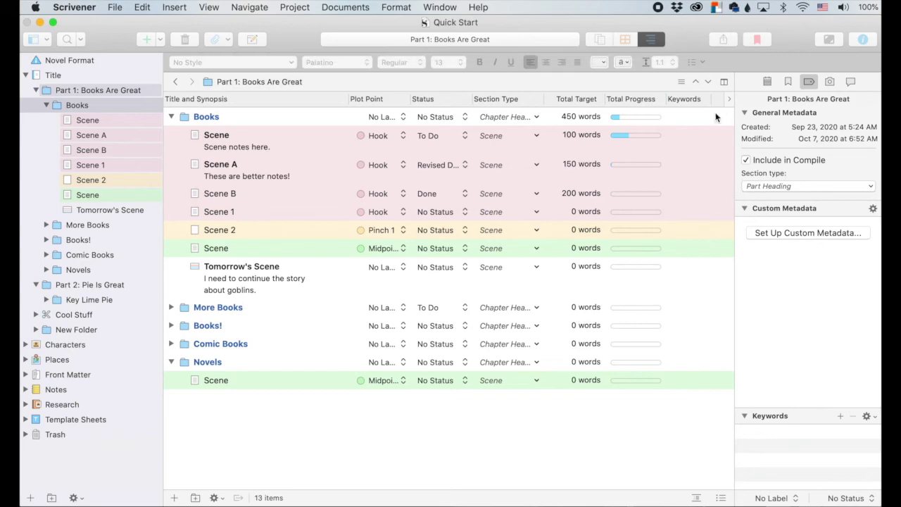
{"action": "left_click", "coordinate": [728, 99]}
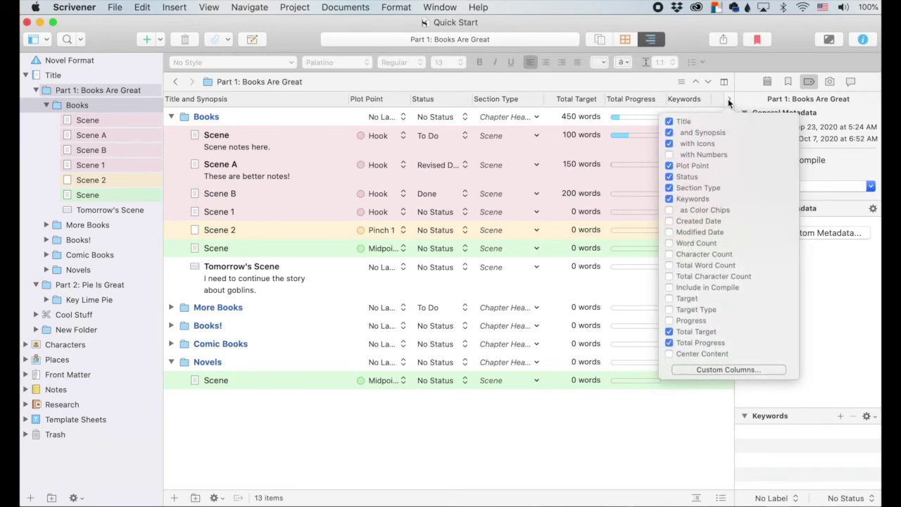
{"action": "left_click", "coordinate": [728, 370]}
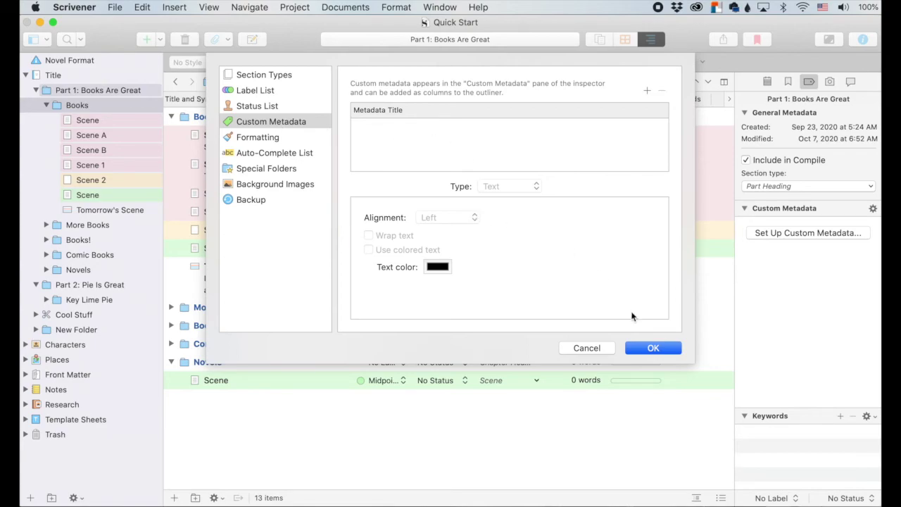
{"action": "left_click", "coordinate": [597, 347]}
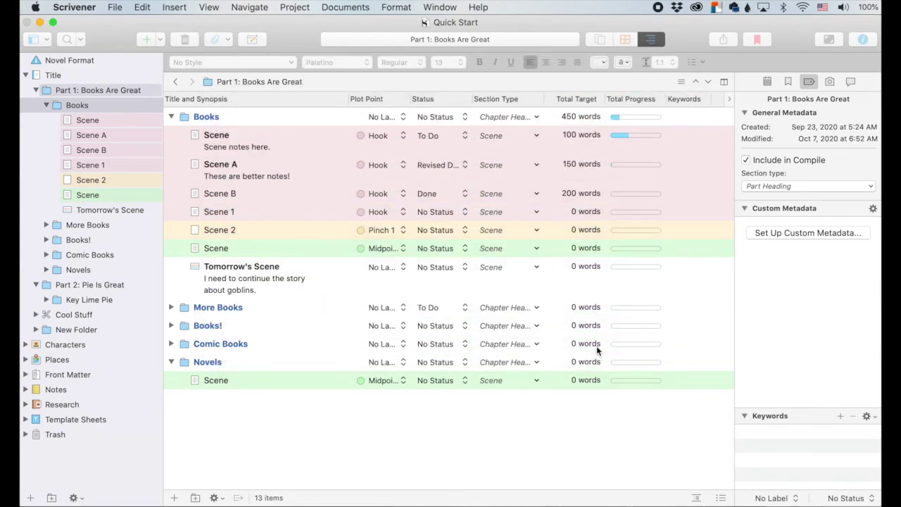